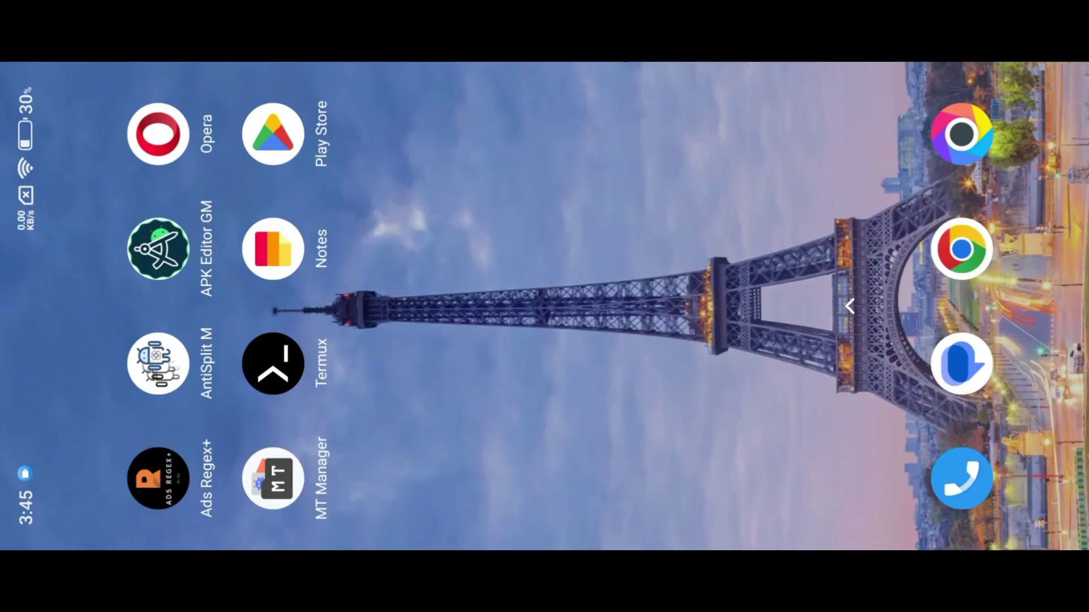
# Bring up recent apps from the home screen to get back to Telegram
pyautogui.moveTo(1081, 306); pyautogui.dragTo(766, 306)
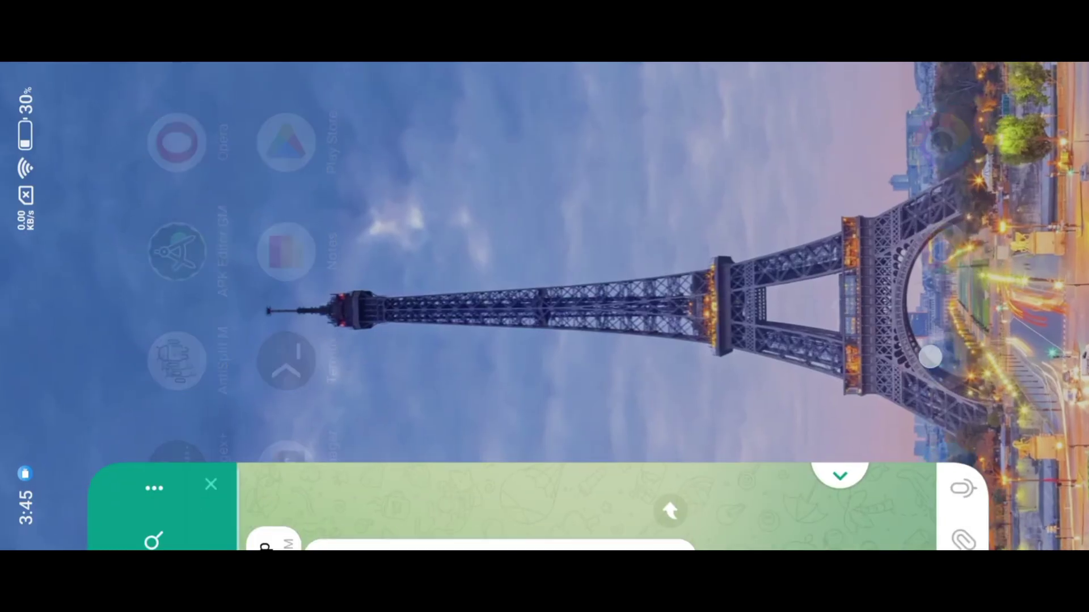
# In the Telegram chat, load the Foreca Weather & Radar preview and follow its Play link
pyautogui.click(584, 304)
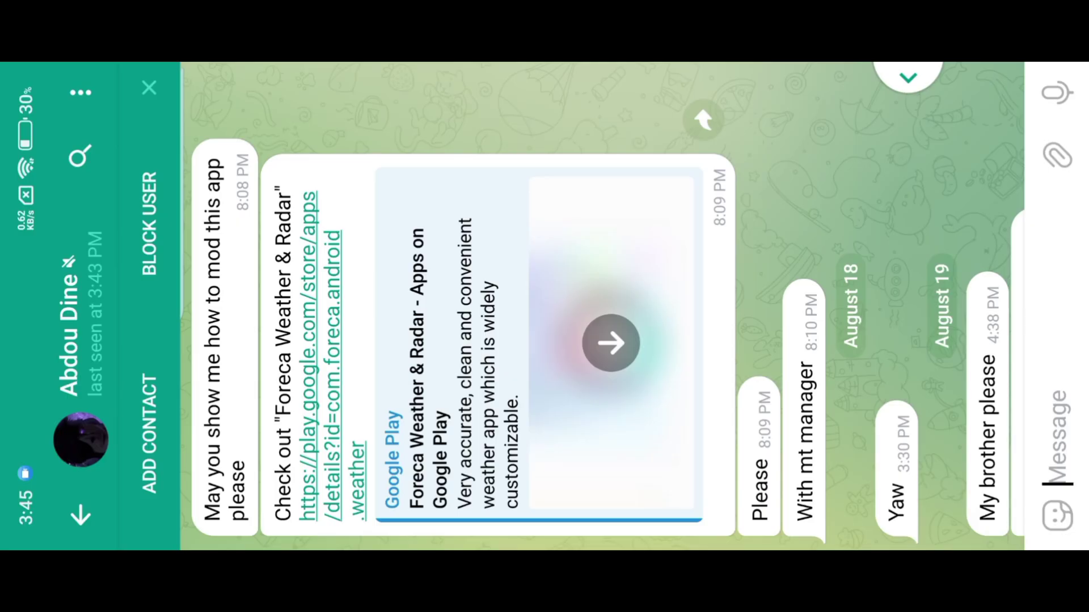
pyautogui.moveTo(804, 191); pyautogui.dragTo(817, 180)
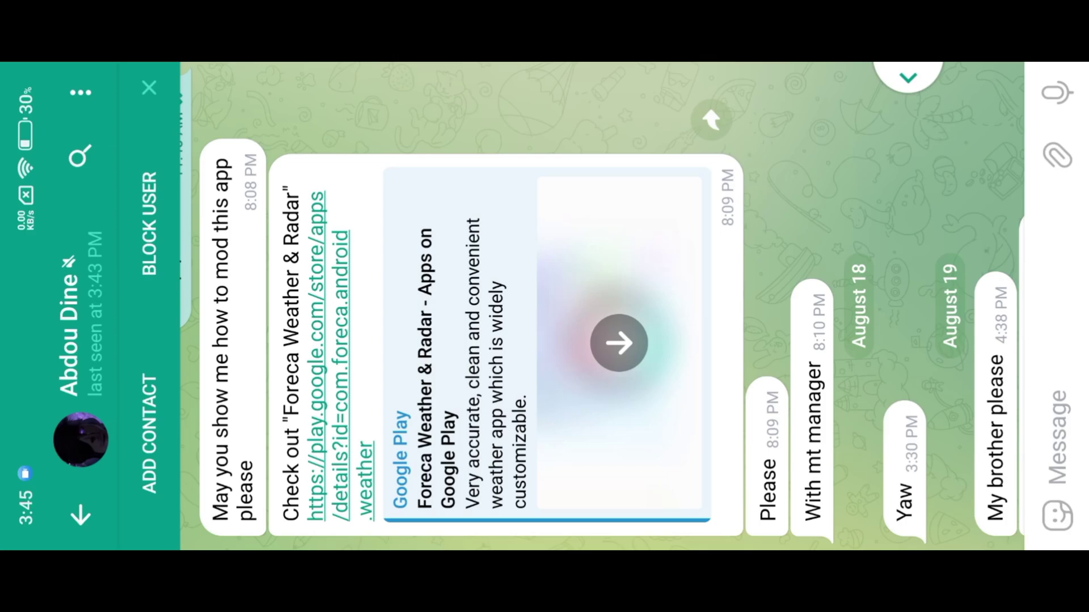
pyautogui.moveTo(909, 171); pyautogui.dragTo(734, 168)
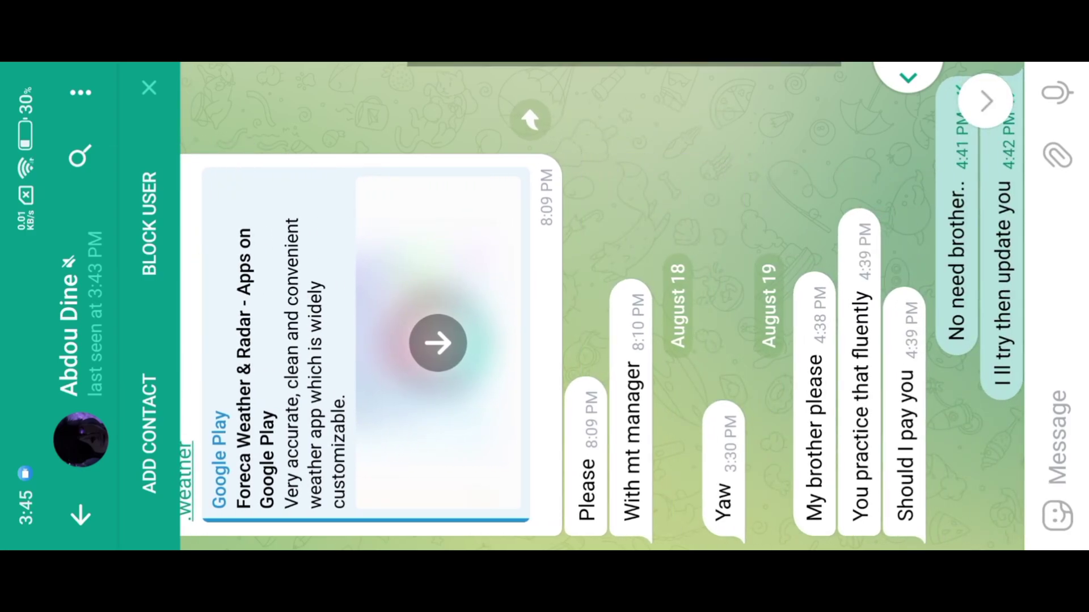
pyautogui.click(437, 343)
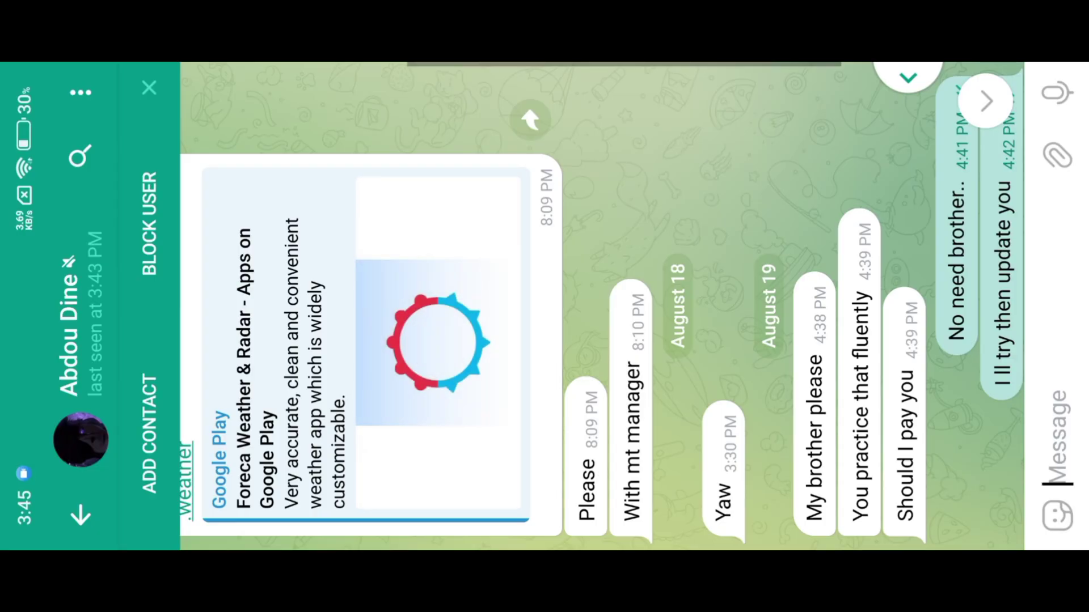
pyautogui.scroll(2, 595, 340)
pyautogui.click(252, 357)
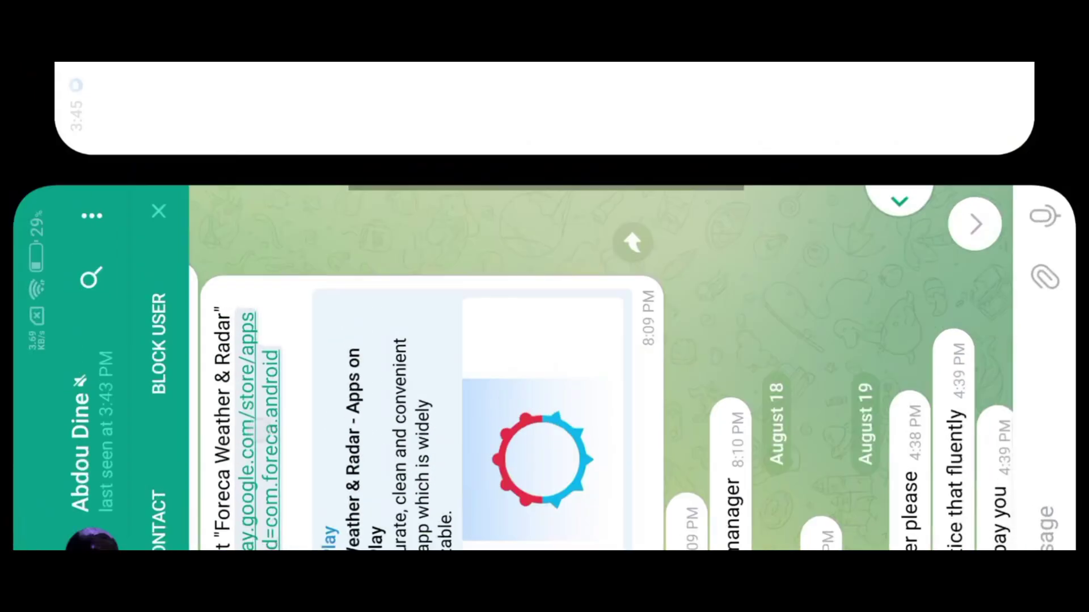
# Install Foreca from Google Play, view its Remove ads subscription plans, then go back
pyautogui.click(374, 311)
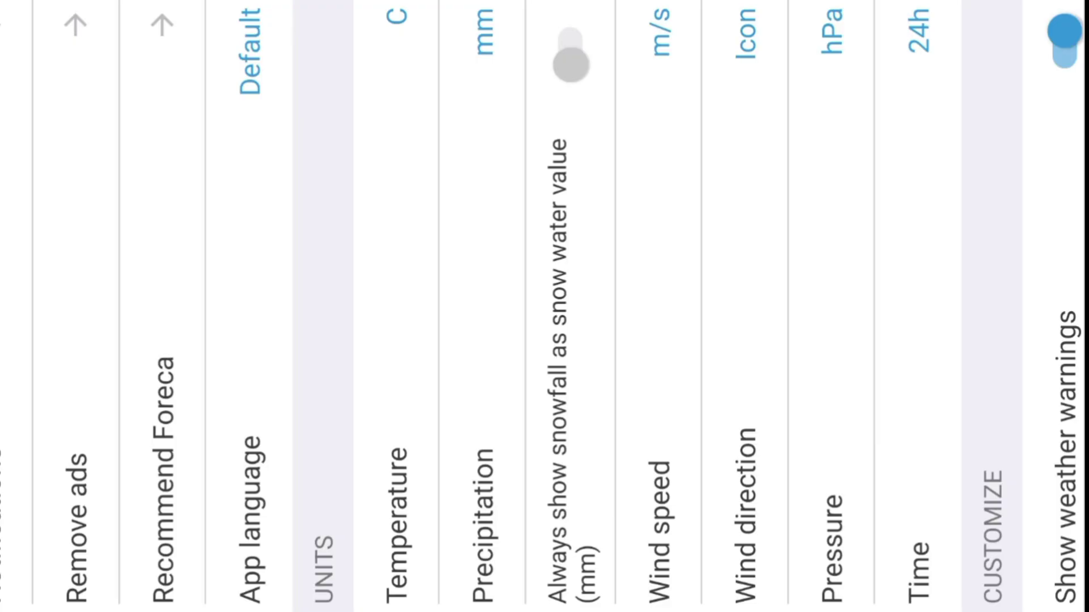
pyautogui.click(77, 528)
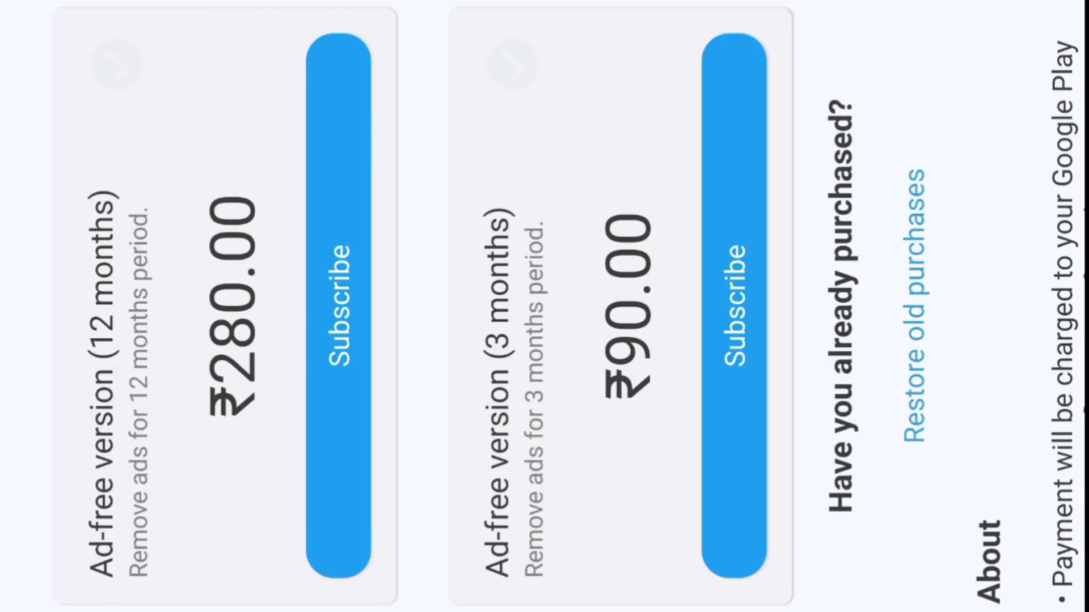
pyautogui.scroll(-10, 522, 114)
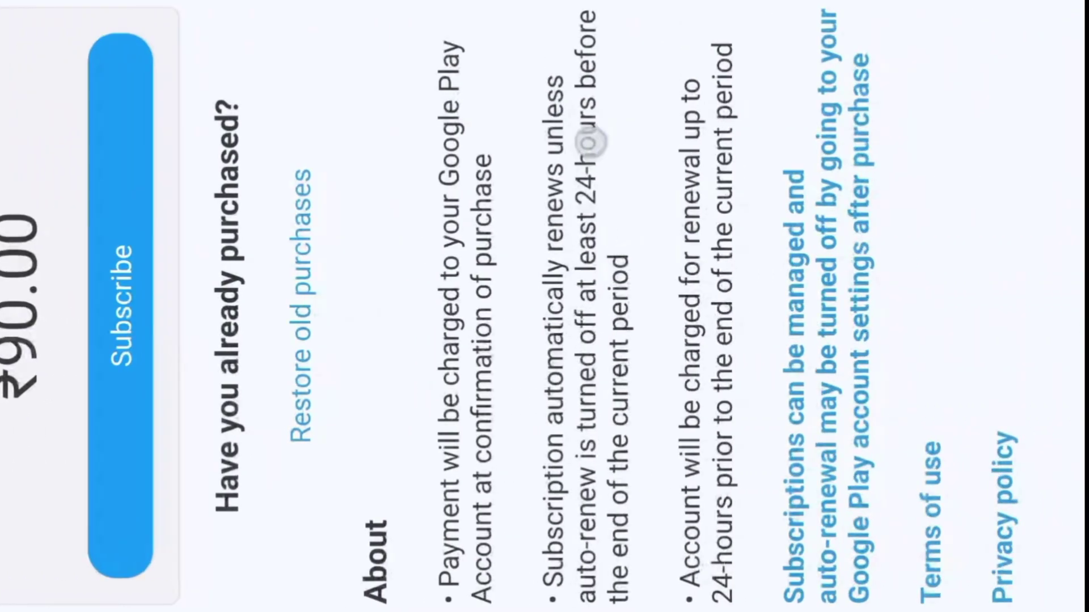
pyautogui.scroll(2, 744, 172)
pyautogui.scroll(5, 744, 172)
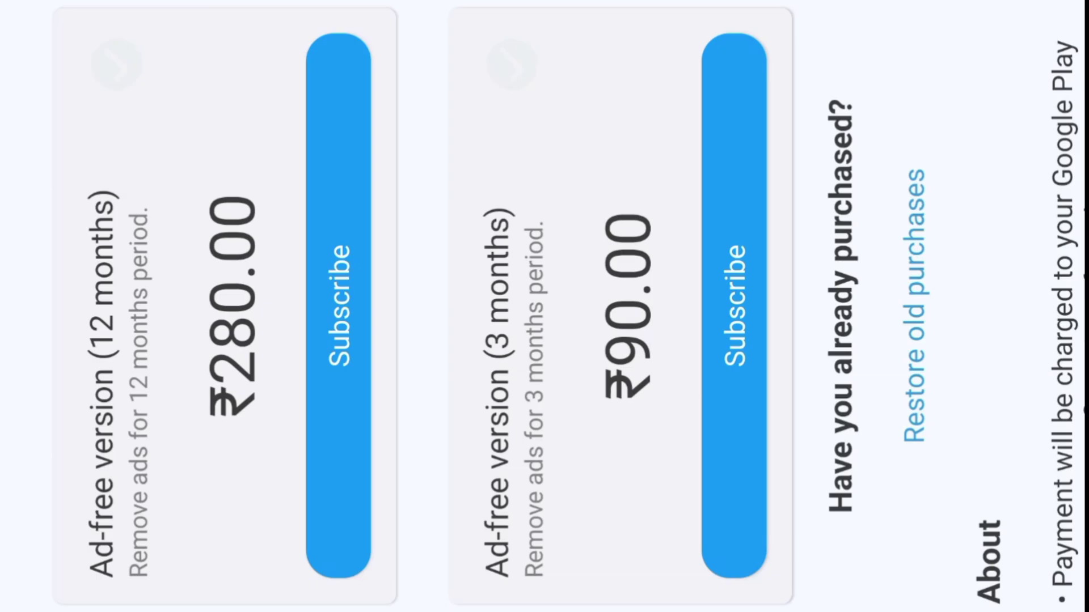
pyautogui.scroll(-3, 661, 131)
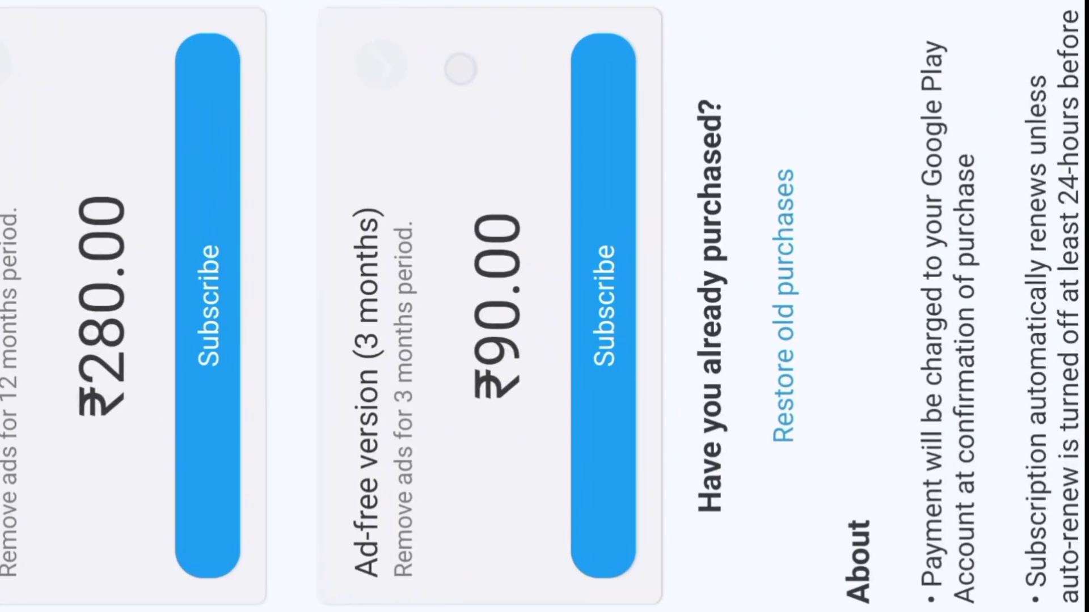
pyautogui.press('Escape')
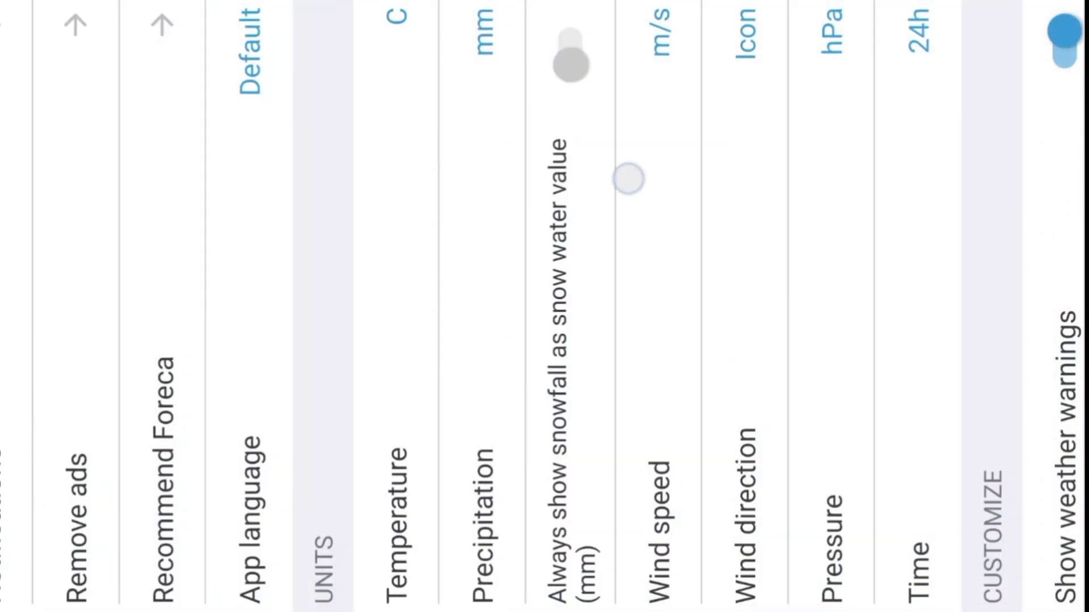
pyautogui.press('Escape')
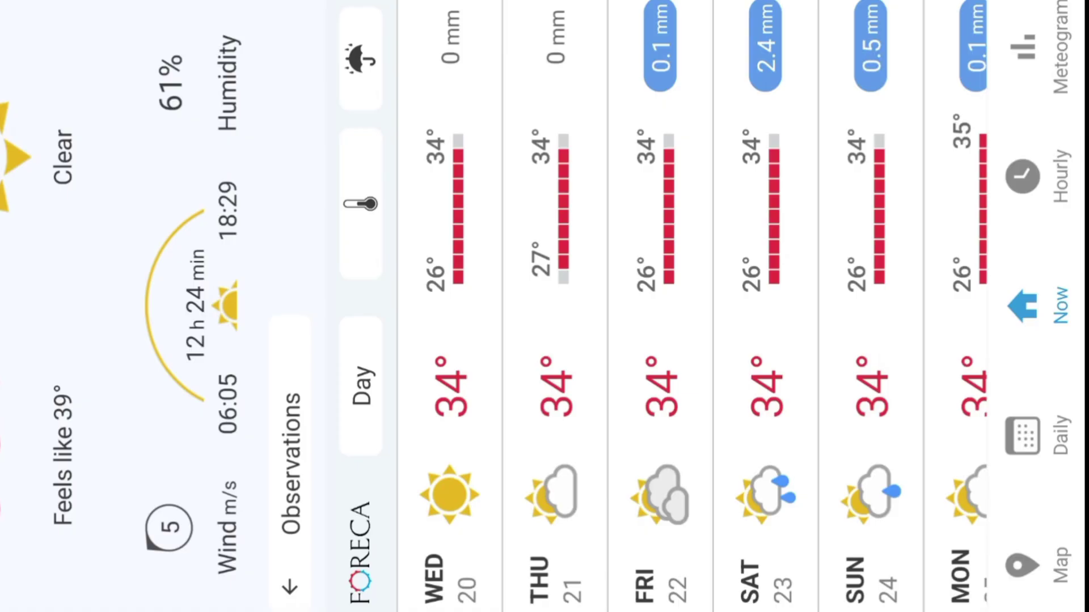
# Browse Foreca's Meteogram, Hourly and Now forecast tabs
pyautogui.click(1029, 51)
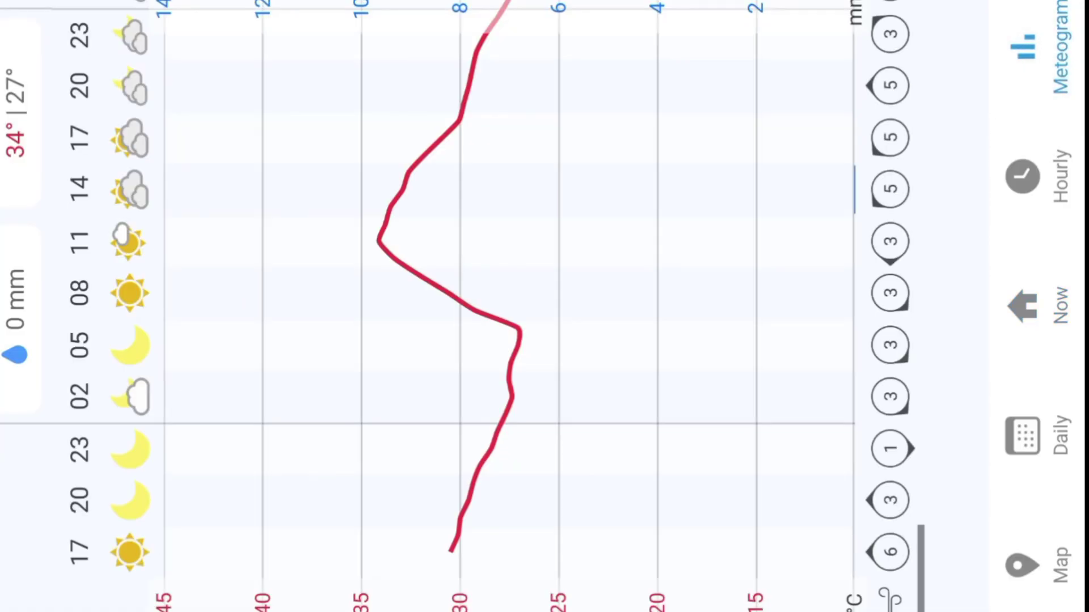
pyautogui.click(1022, 177)
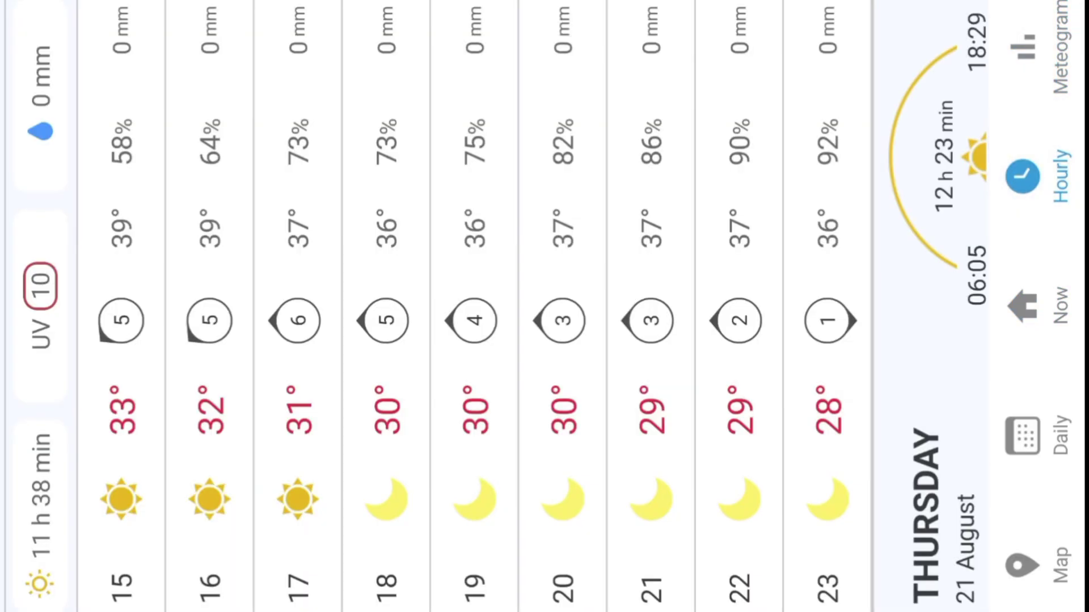
pyautogui.click(1022, 306)
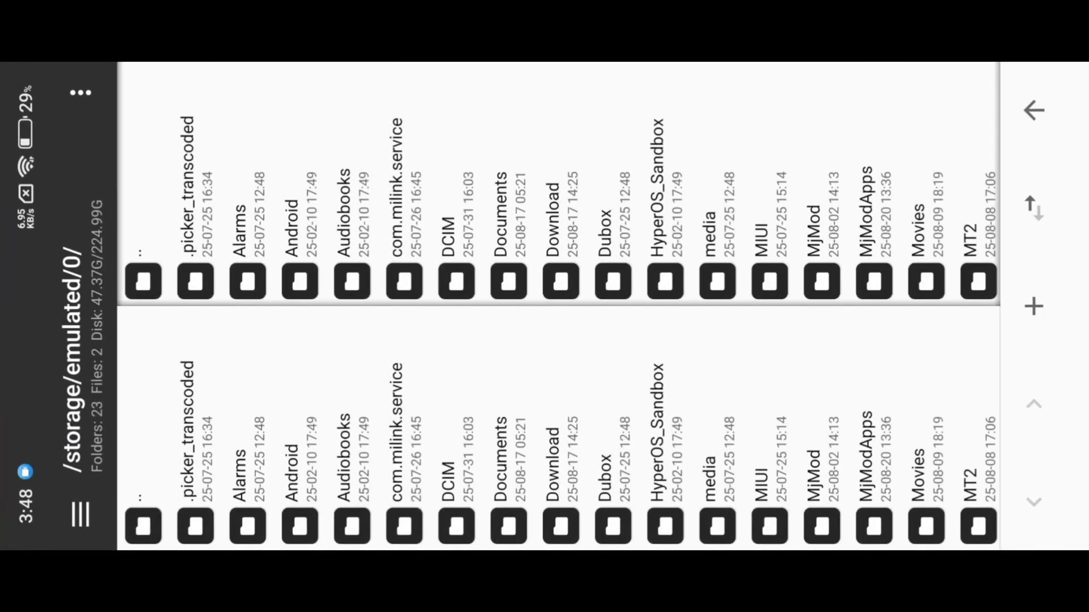
# Leave MT Manager for the Android home screen
pyautogui.press('super')
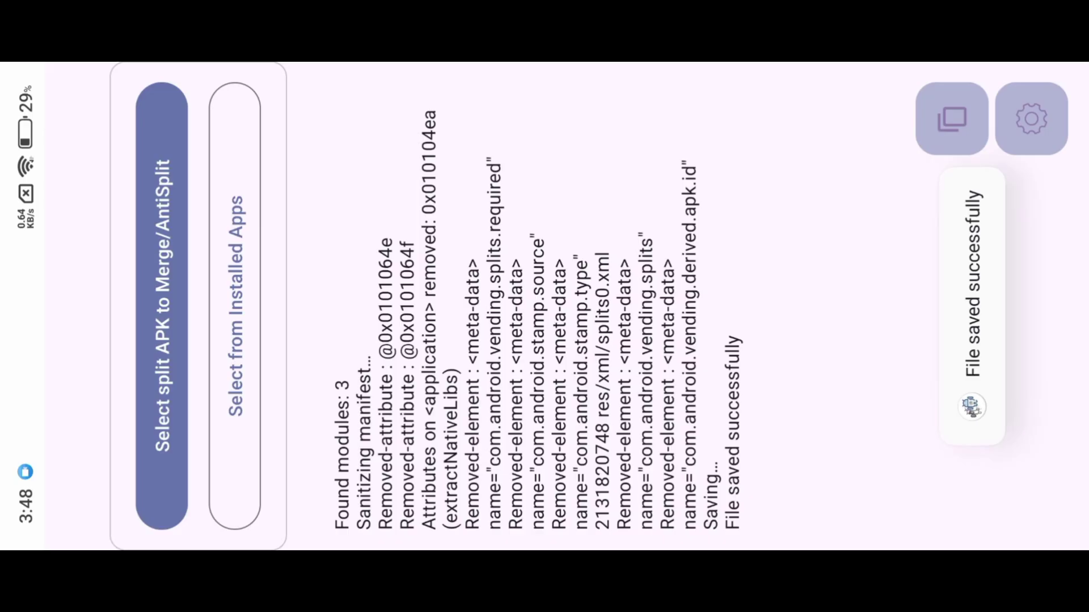
# Remove signature verification from the merged Foreca APK in MjModApps storage
pyautogui.moveTo(1080, 307); pyautogui.dragTo(765, 306)
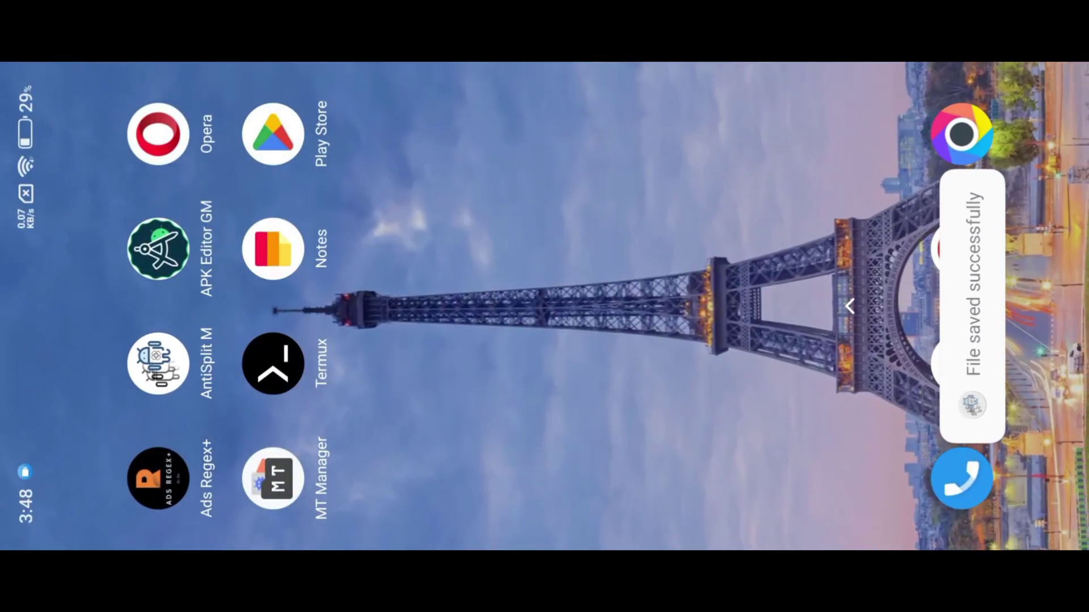
pyautogui.click(273, 479)
pyautogui.click(82, 514)
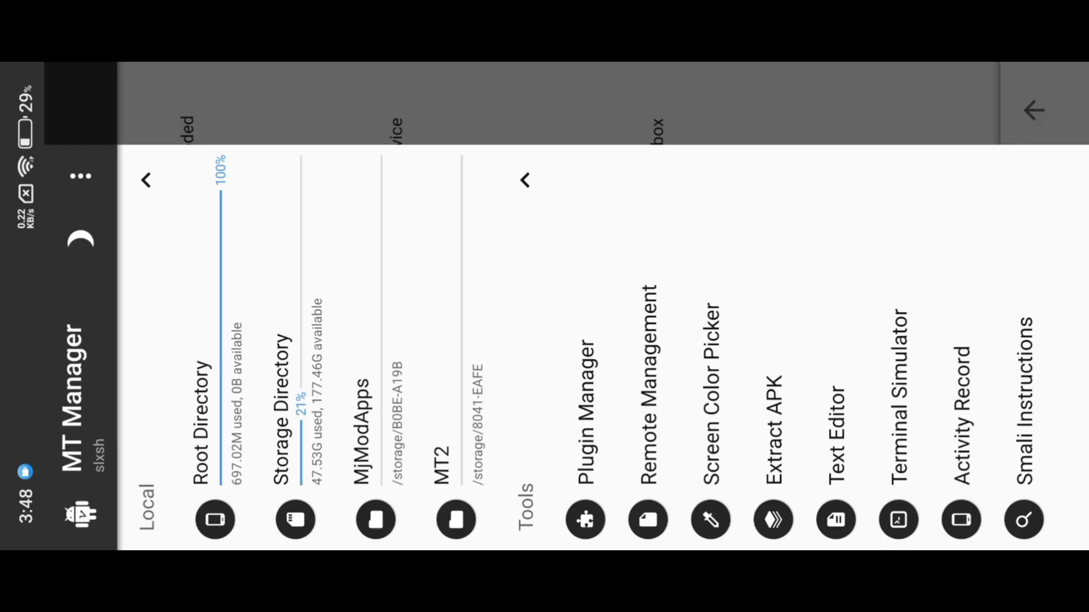
pyautogui.click(371, 359)
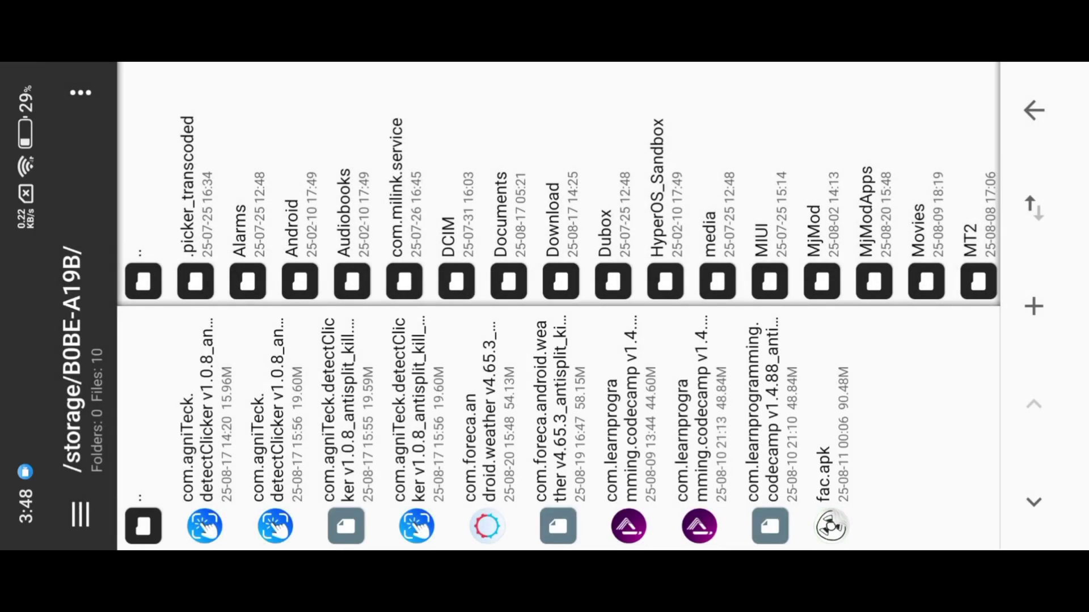
pyautogui.click(485, 384)
pyautogui.click(749, 442)
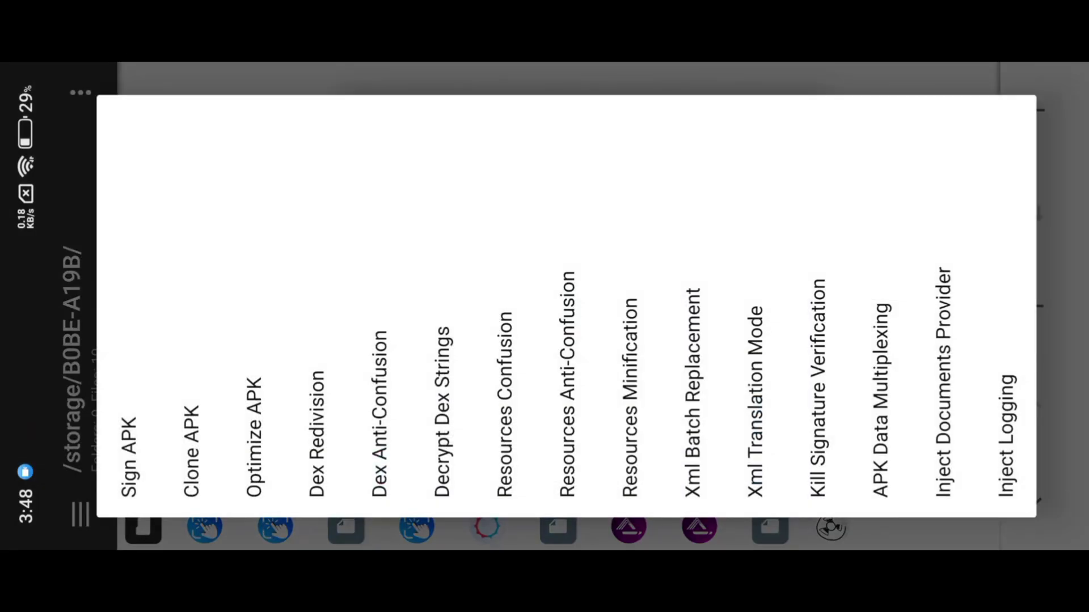
pyautogui.click(816, 387)
pyautogui.click(807, 151)
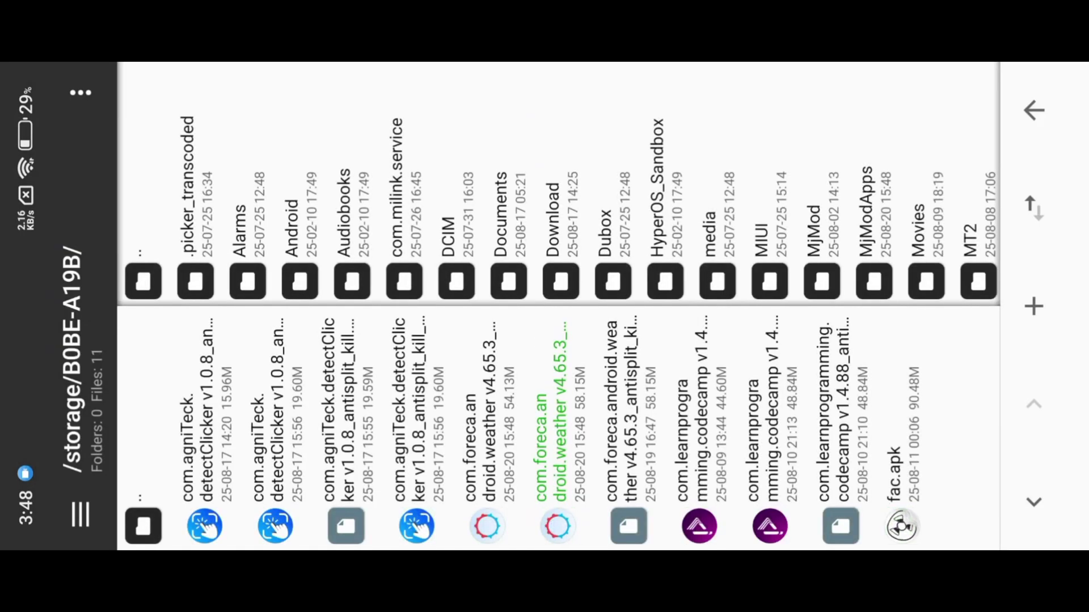
# Load classes.dex and every other dex file of the patched APK into Dex Editor plus
pyautogui.click(558, 425)
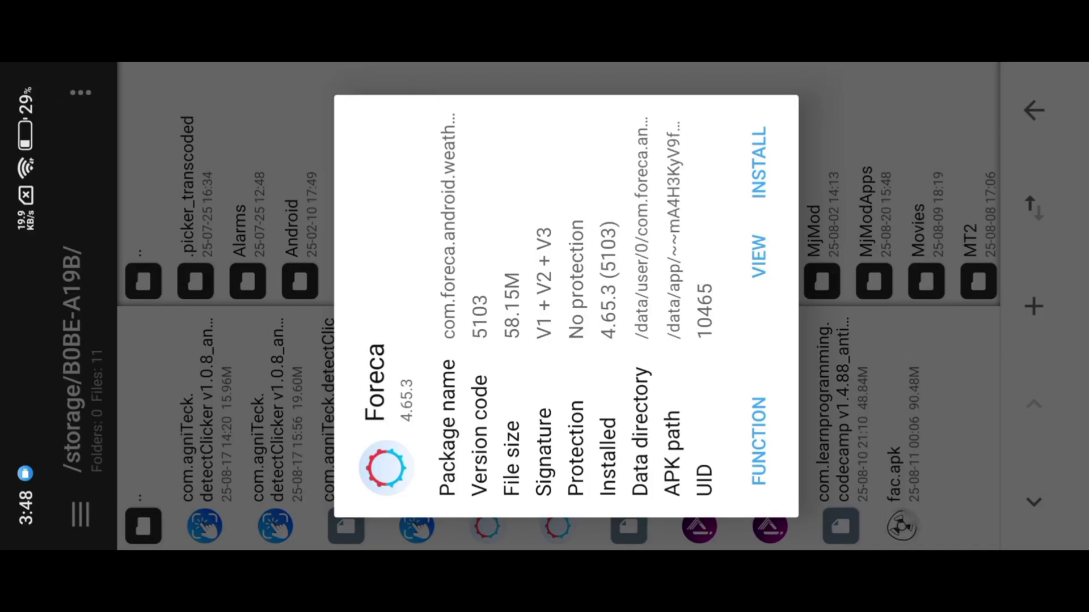
pyautogui.click(756, 263)
pyautogui.click(666, 468)
pyautogui.click(401, 342)
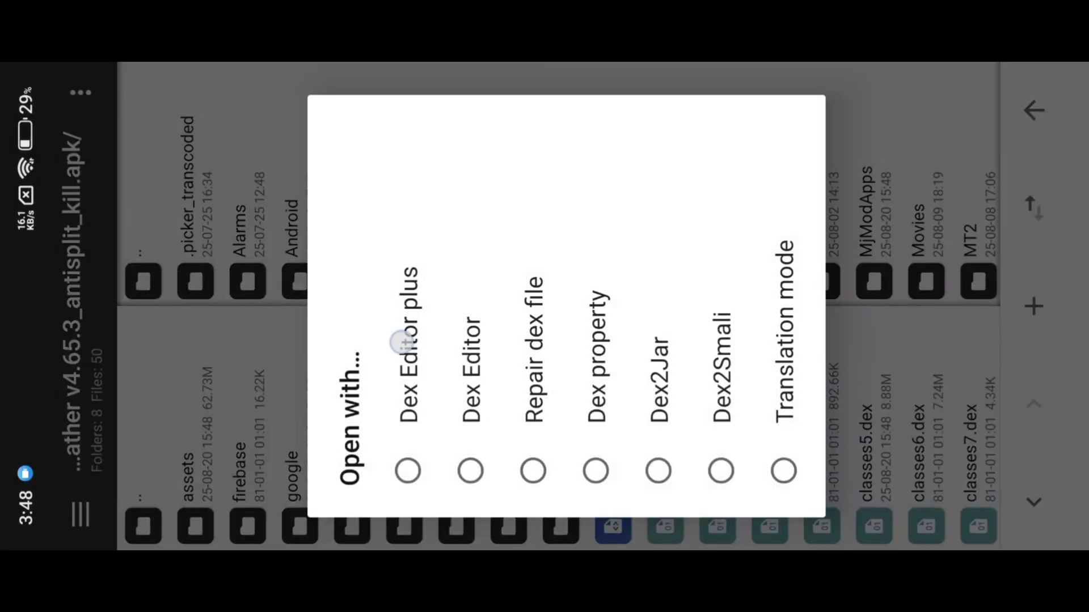
pyautogui.click(850, 417)
pyautogui.click(851, 152)
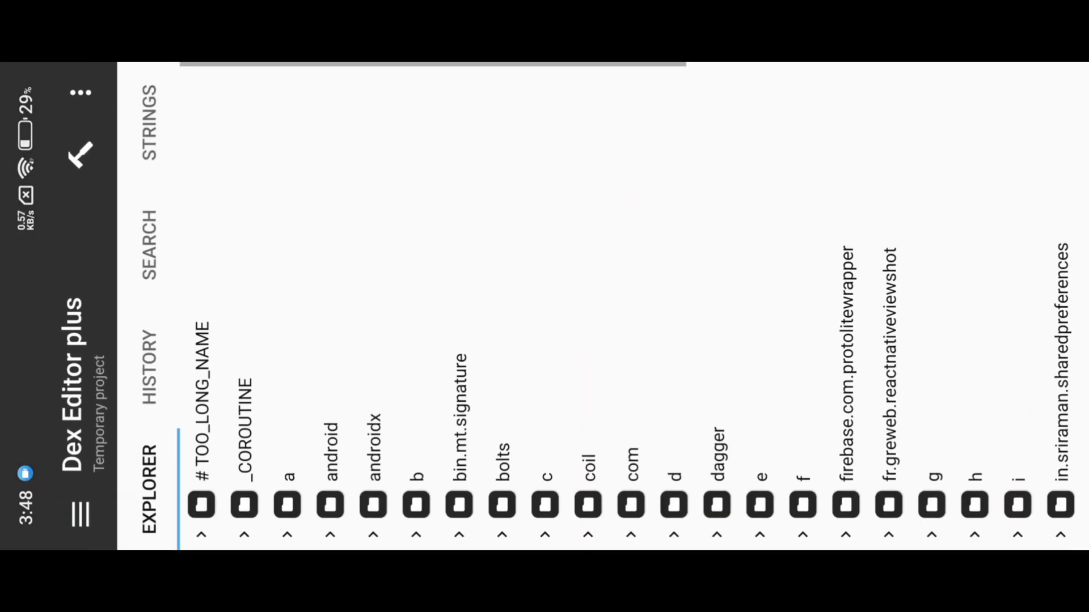
pyautogui.click(149, 244)
# Run a Smali-type search for 'adactivity' across all dex files
pyautogui.click(246, 409)
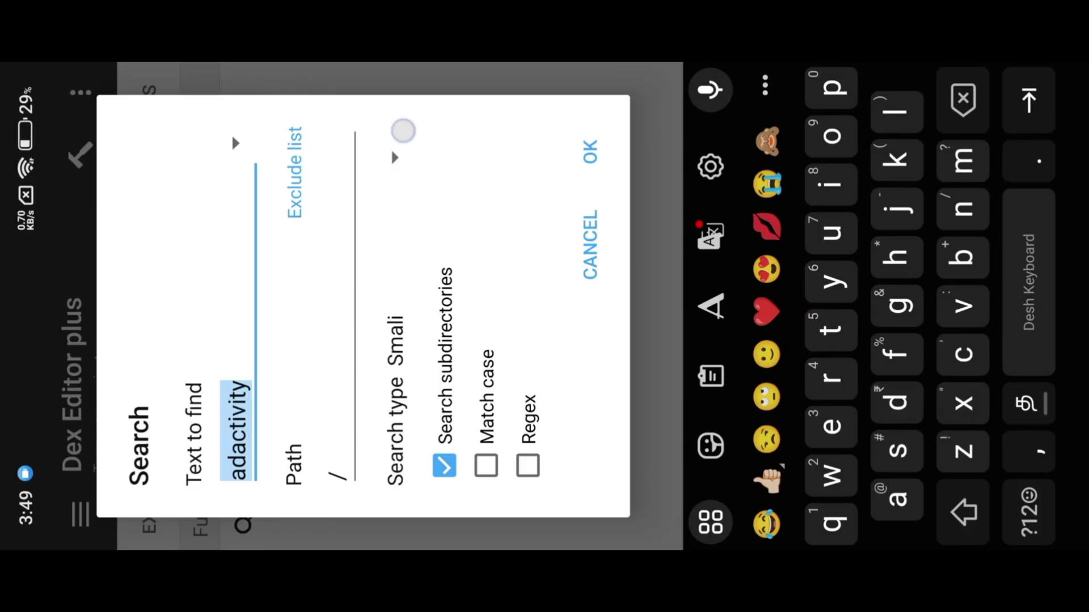
pyautogui.click(393, 158)
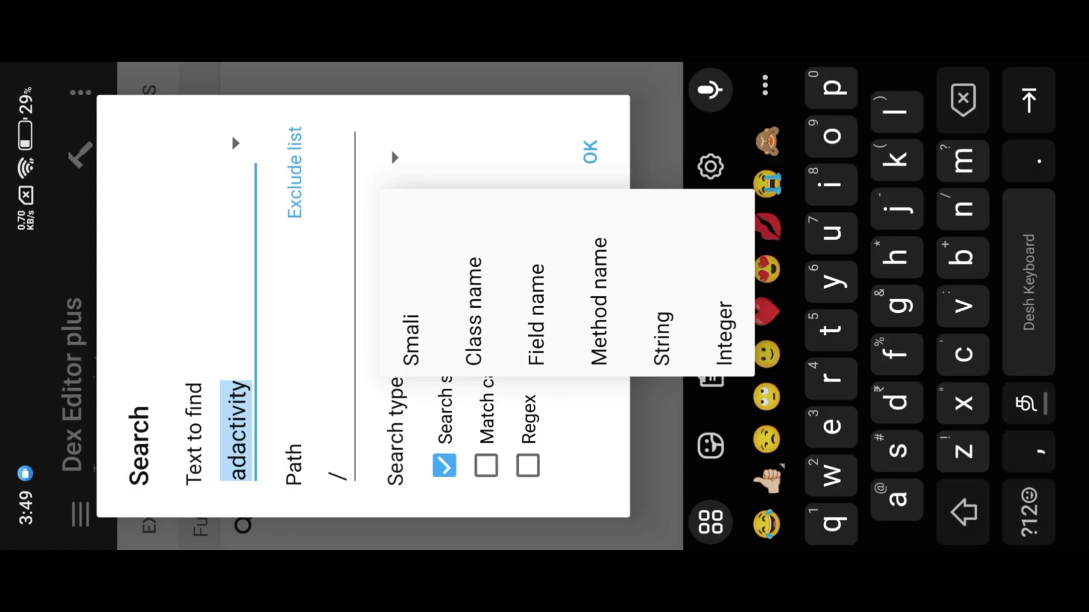
pyautogui.click(413, 307)
pyautogui.click(589, 151)
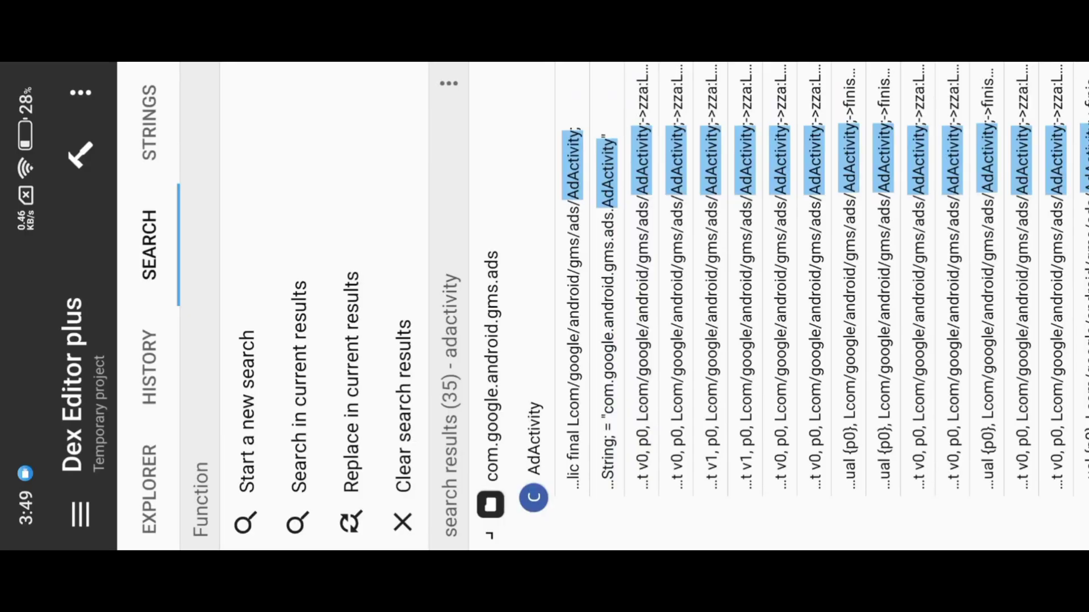
# Collapse results to packages, expand com.google.android.gms.ads and open the AdActivity class
pyautogui.click(448, 83)
pyautogui.click(506, 151)
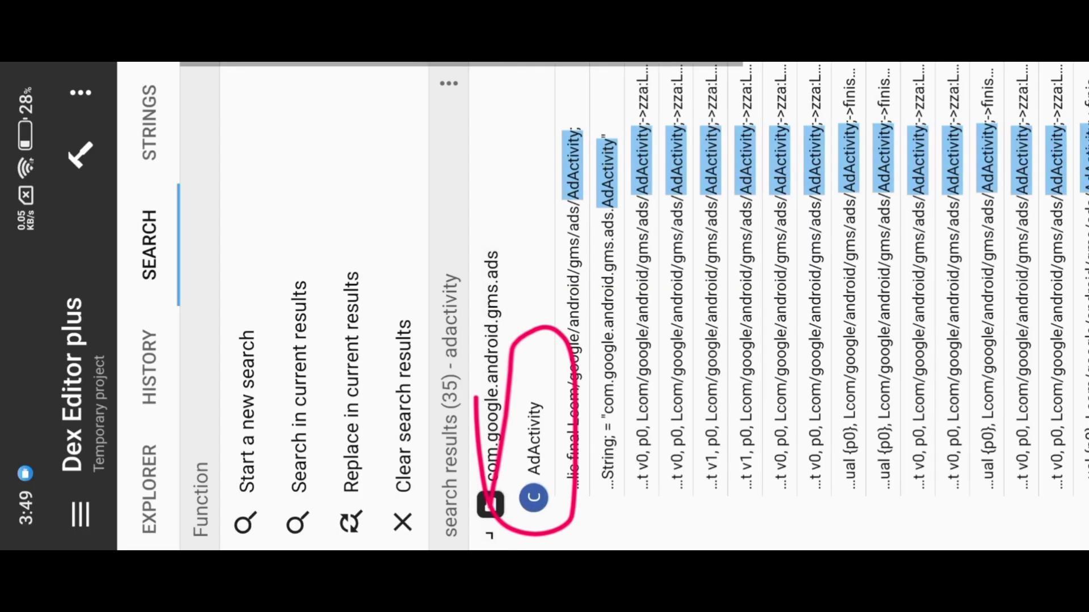
pyautogui.click(586, 341)
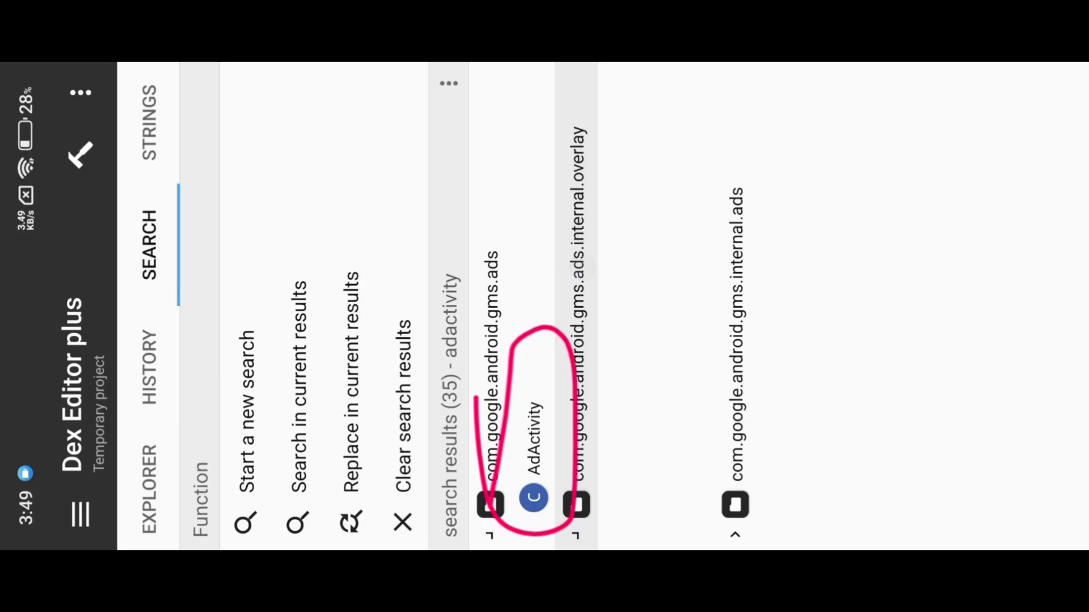
pyautogui.click(774, 217)
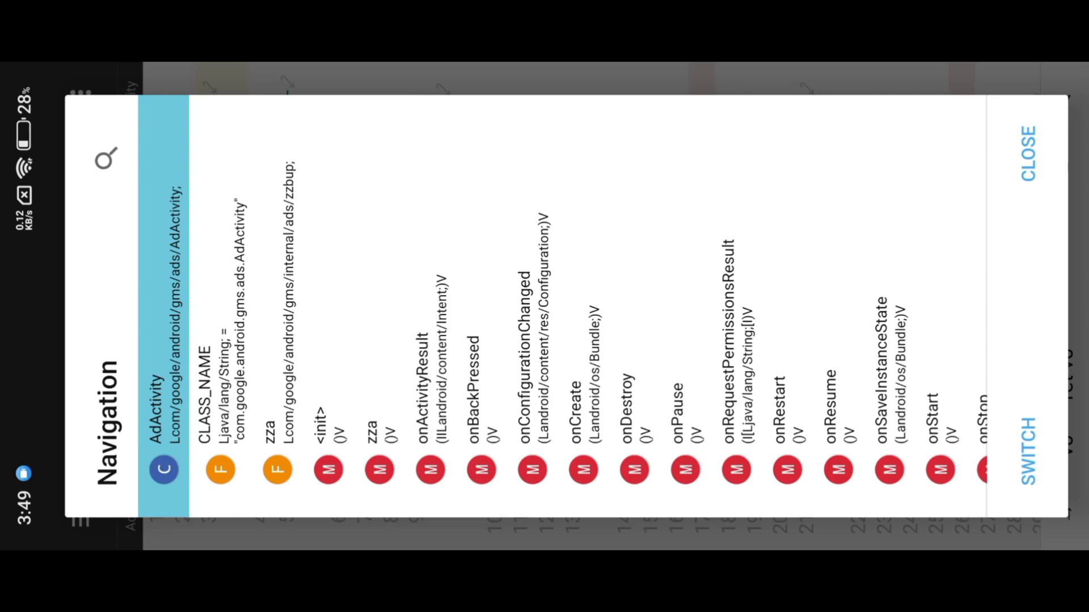
# Paste the finish() call into onCreate after its super call
pyautogui.click(586, 280)
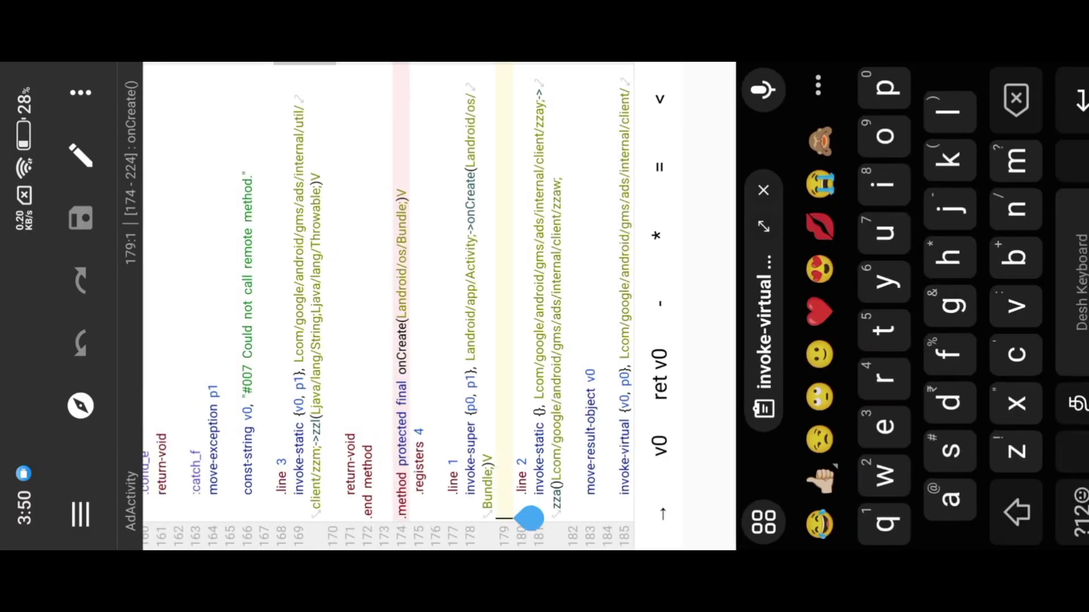
pyautogui.click(710, 323)
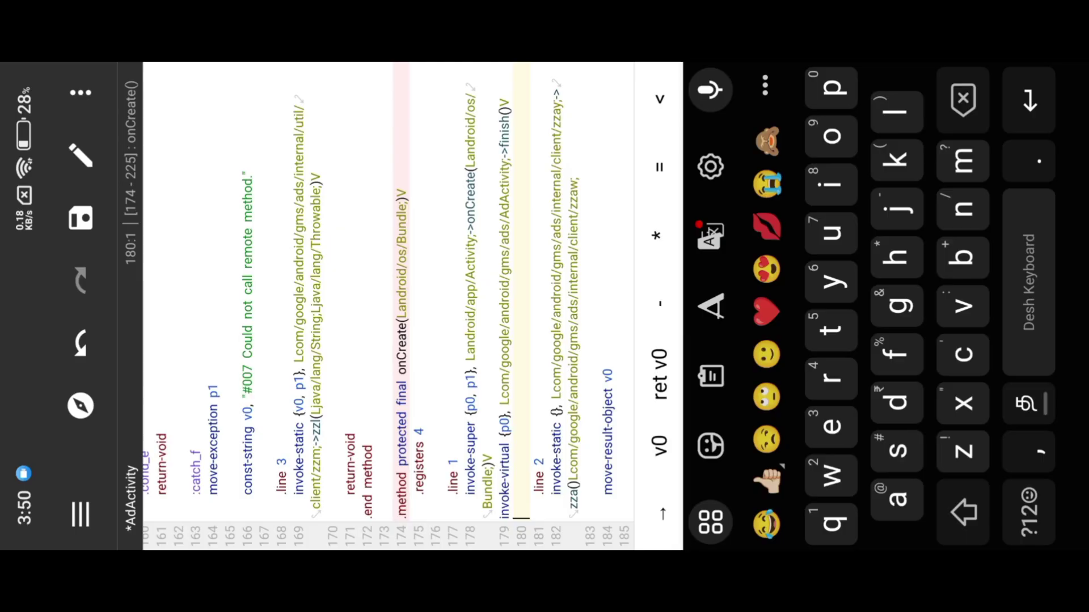
pyautogui.click(81, 406)
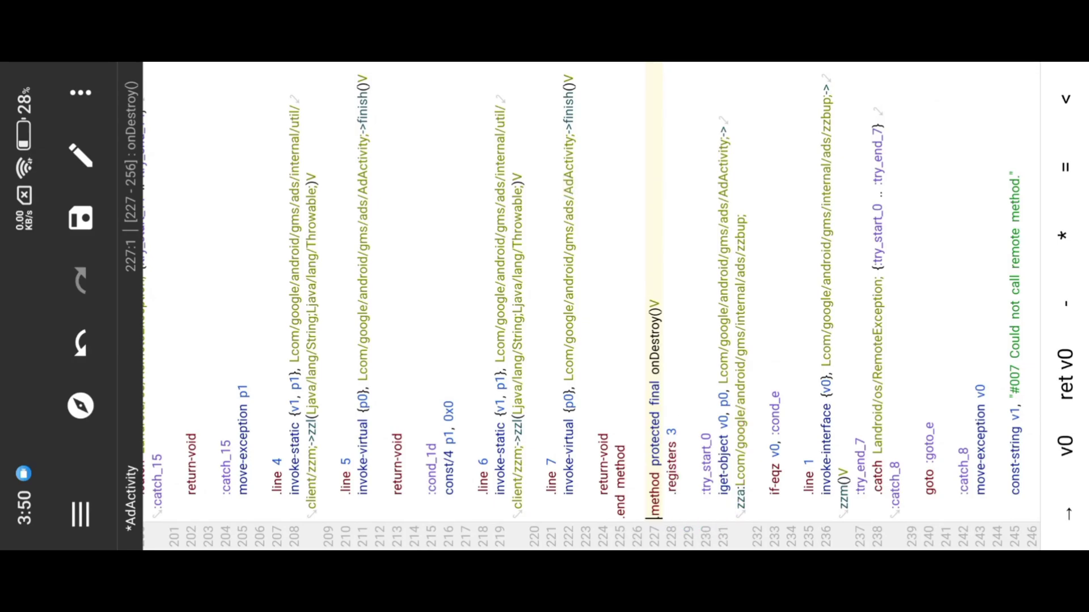
pyautogui.click(80, 405)
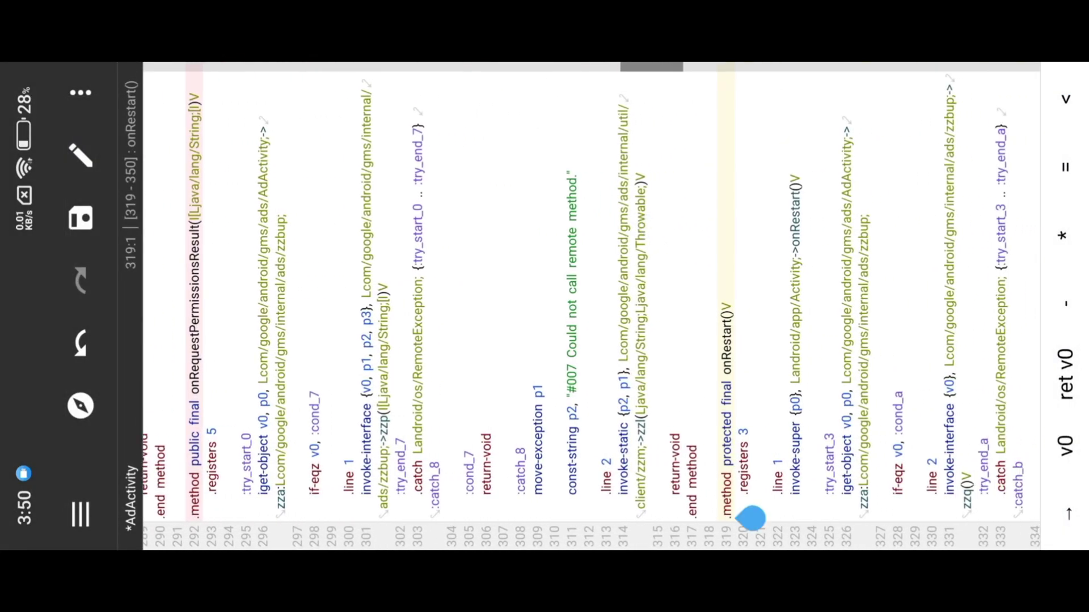
# Paste the invoke-virtual finish() line into AdActivity's onRestart method
pyautogui.click(810, 506)
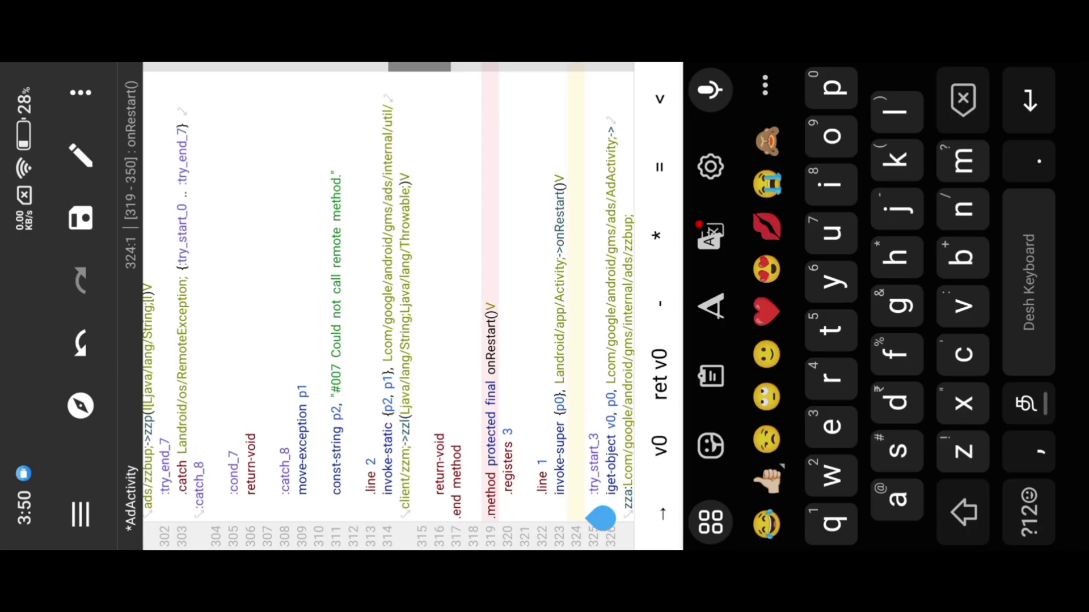
pyautogui.click(600, 517)
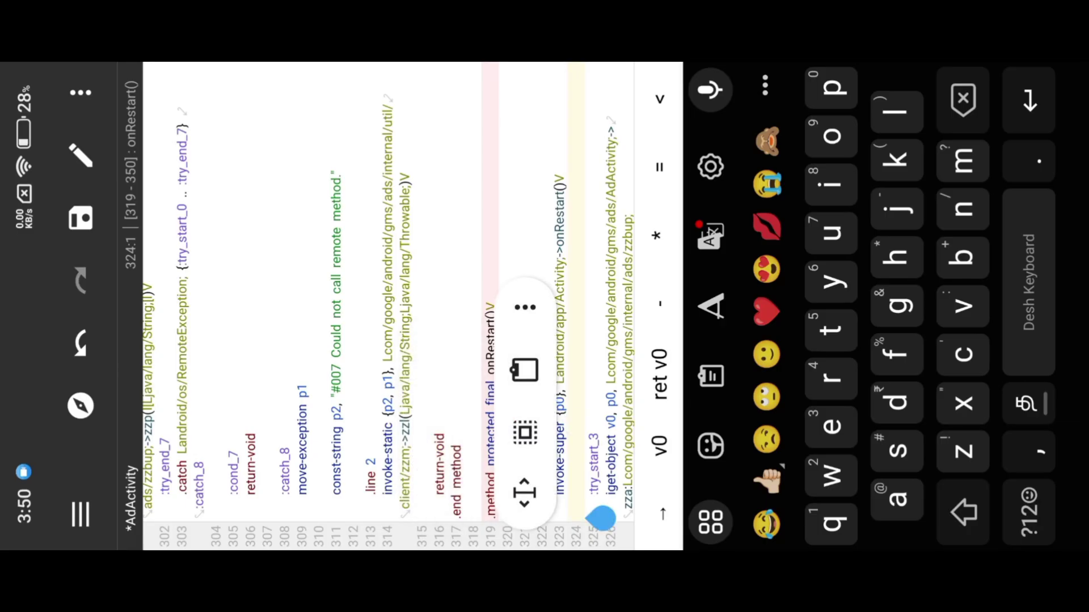
pyautogui.click(525, 369)
pyautogui.click(80, 406)
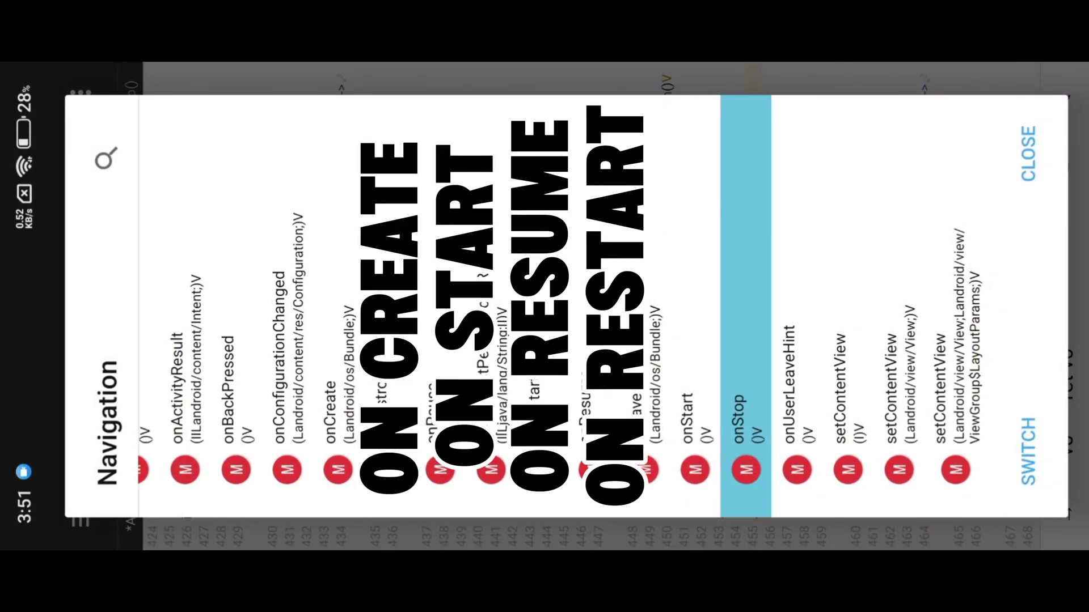
# Save the finish()-patched AdActivity code, exit Dex Editor plus and compile classes2.dex
pyautogui.click(1027, 154)
pyautogui.click(81, 219)
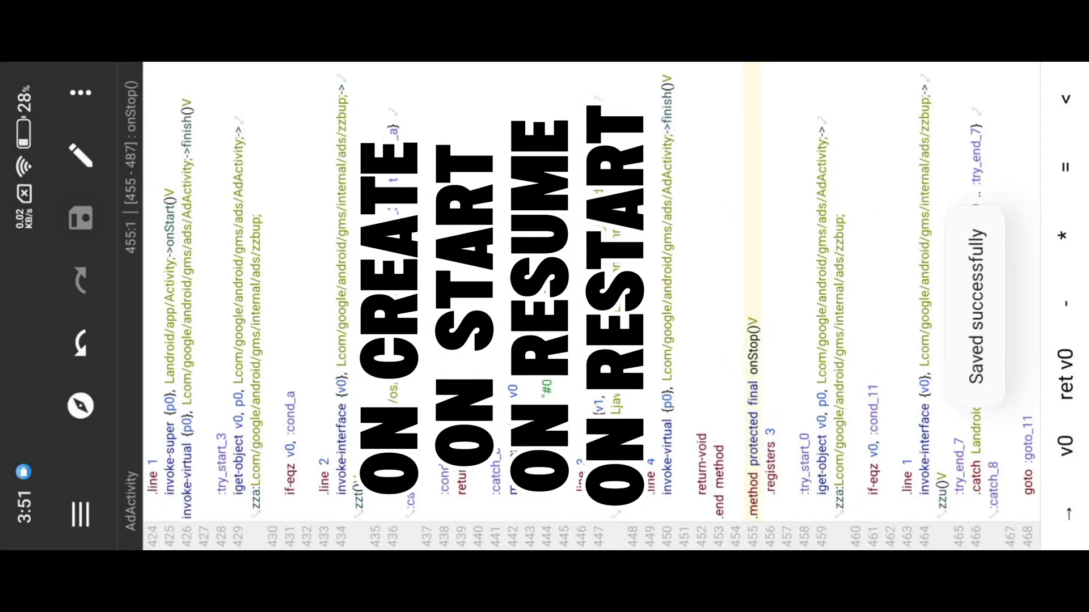
pyautogui.click(81, 92)
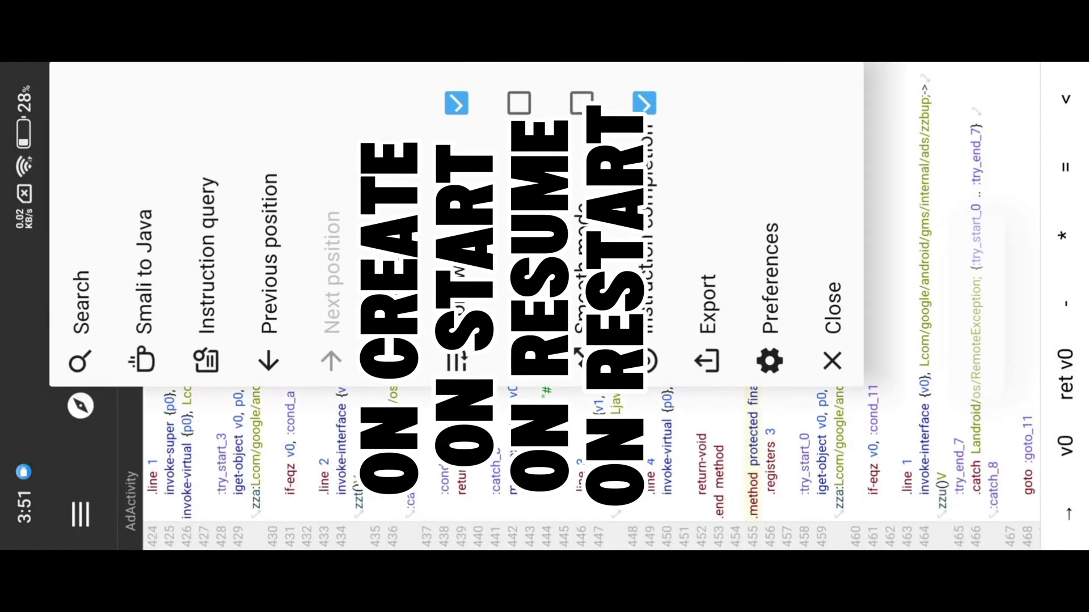
pyautogui.click(81, 306)
pyautogui.click(81, 92)
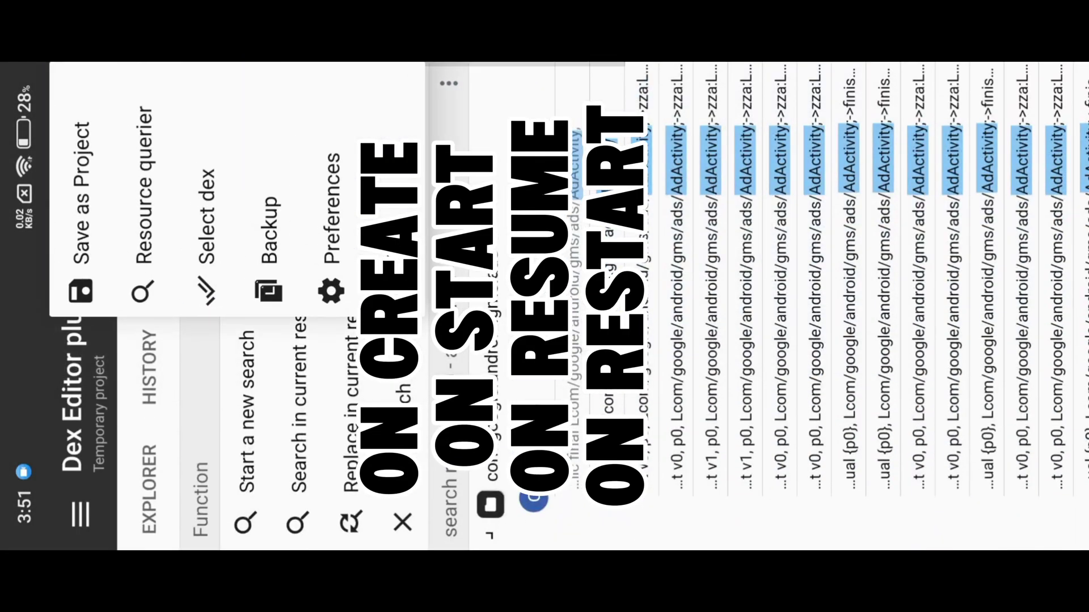
pyautogui.press('Escape')
pyautogui.press('Escape')
pyautogui.click(634, 162)
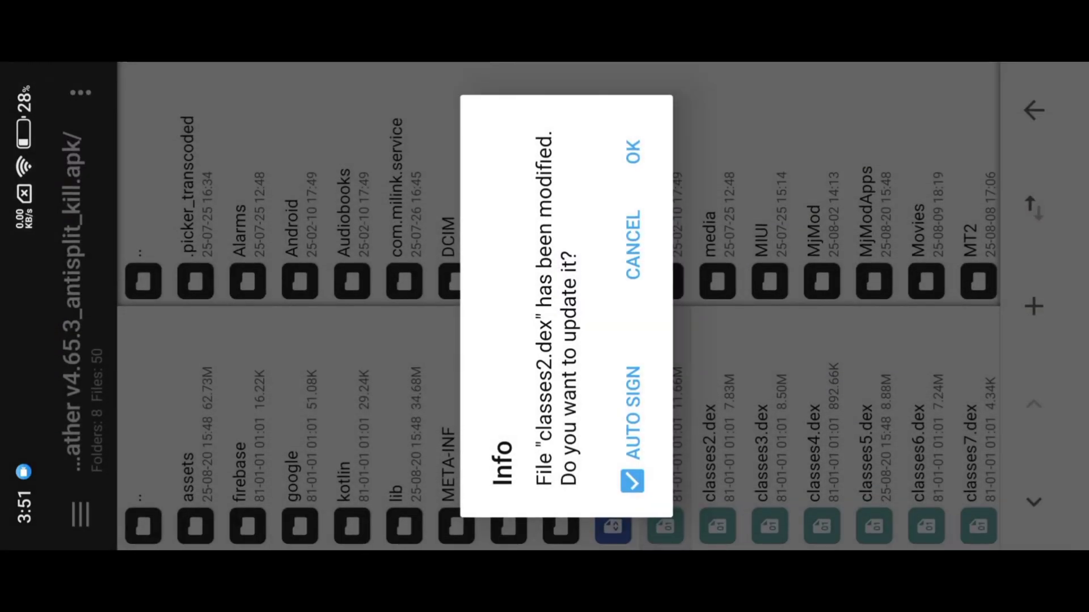
# Auto-sign the modified classes2.dex into the Foreca APK and install it as a Foreca 4.65.3 update
pyautogui.click(639, 141)
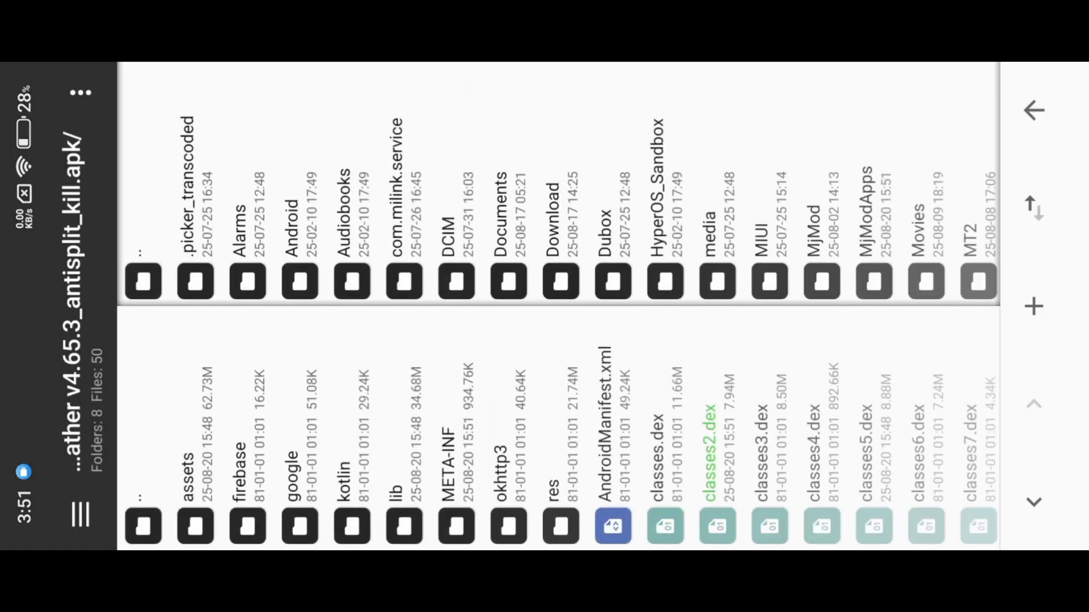
pyautogui.click(557, 408)
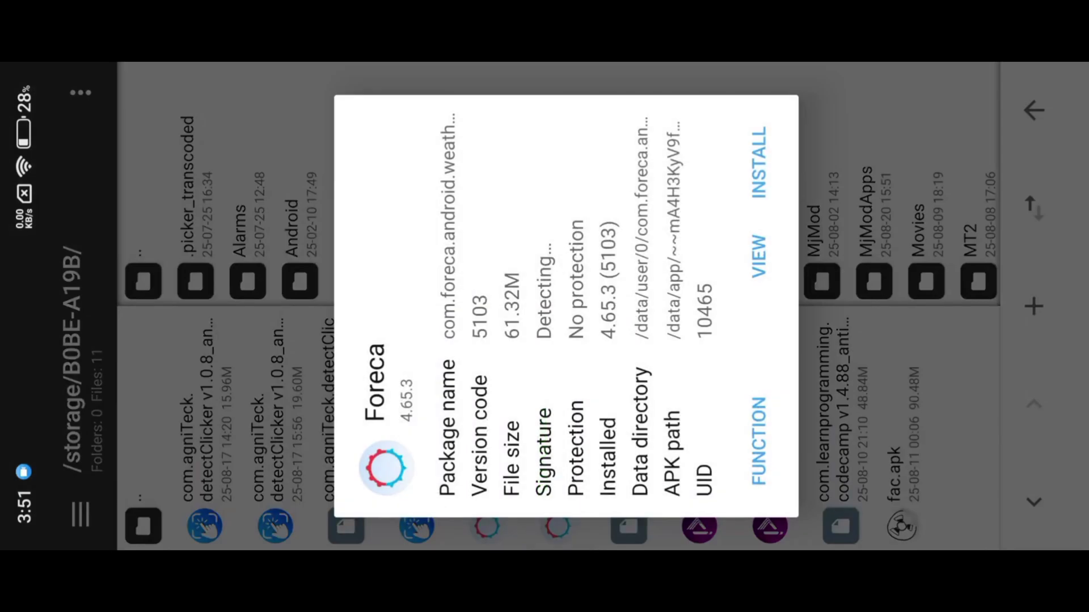
pyautogui.click(757, 162)
pyautogui.click(634, 155)
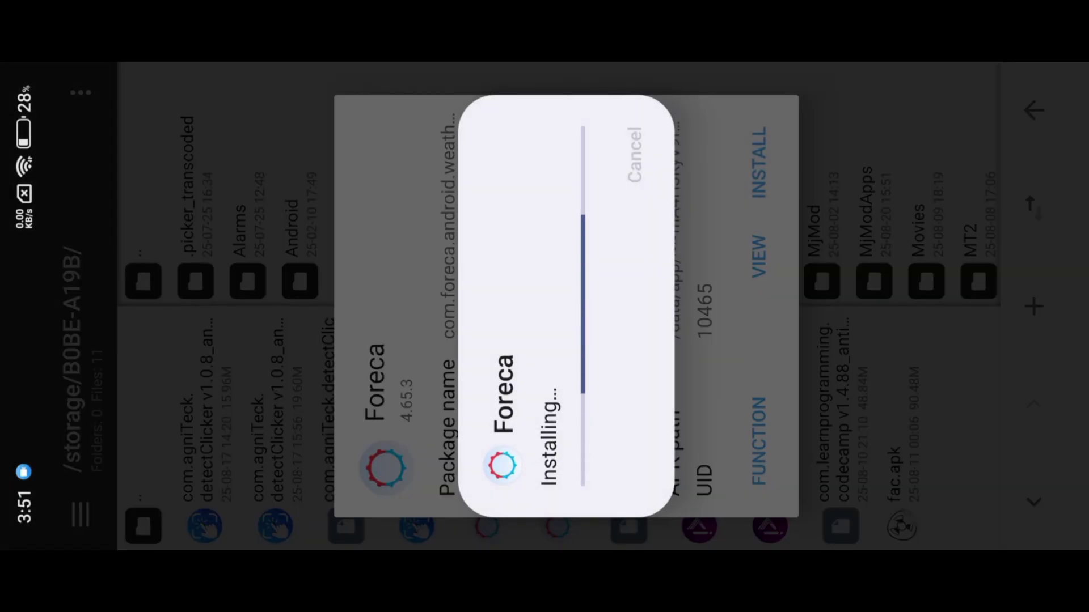